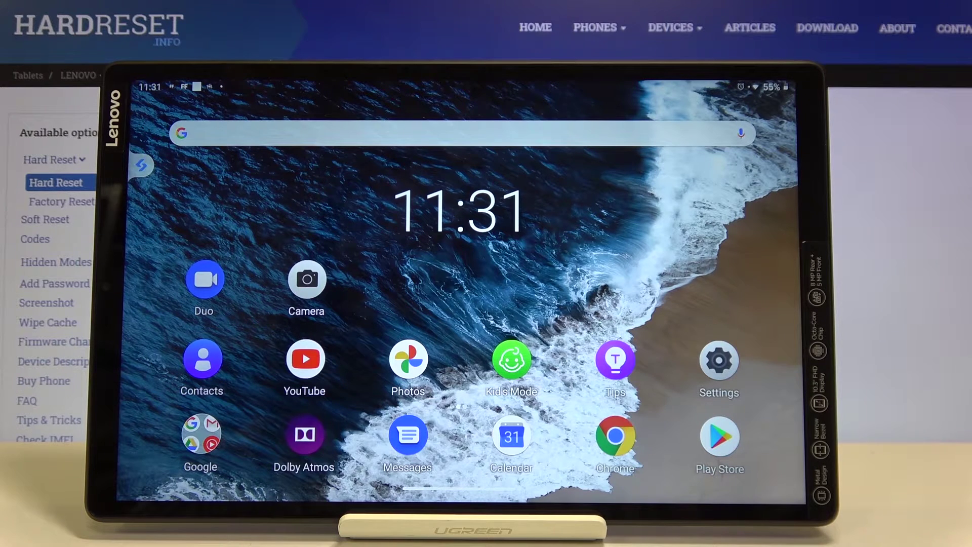
Go to the Date & time page under Settings > System.
click(719, 361)
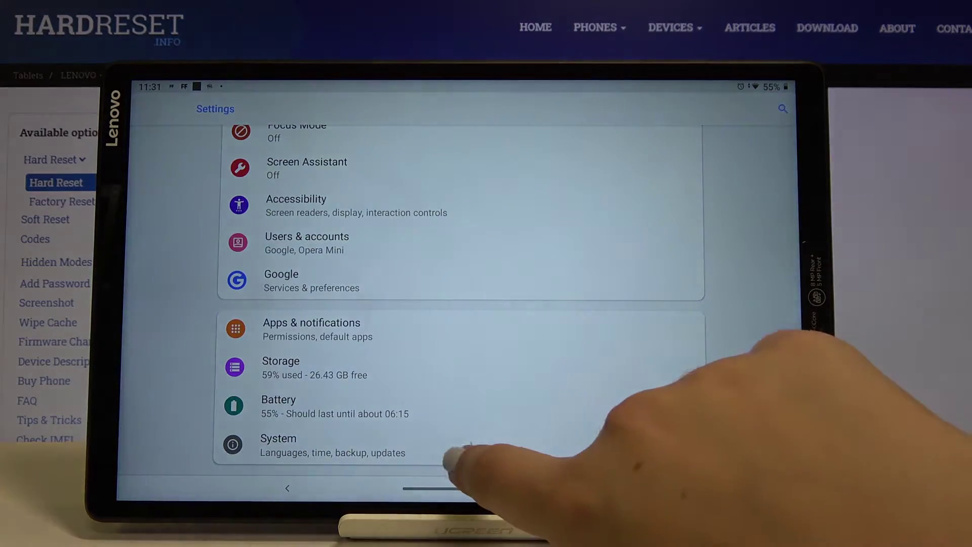
click(441, 447)
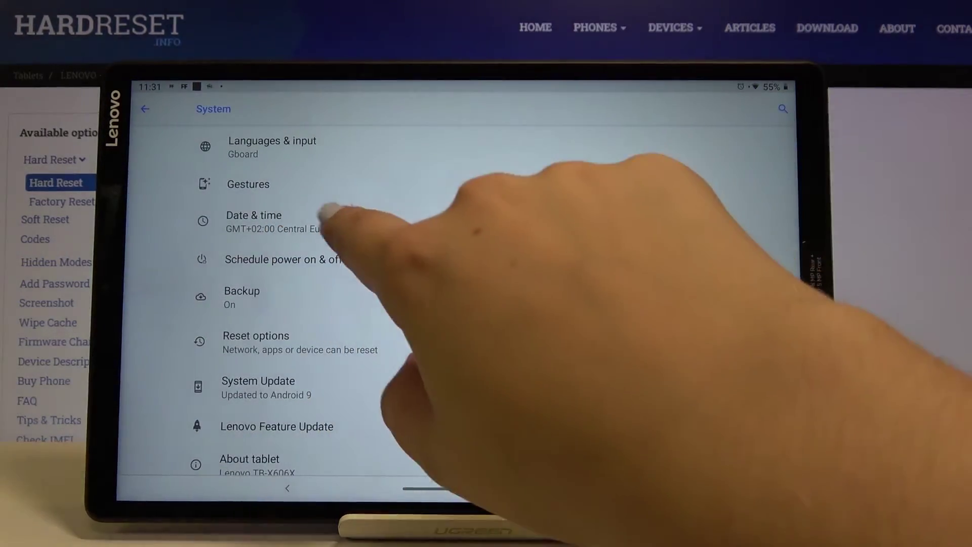
click(326, 221)
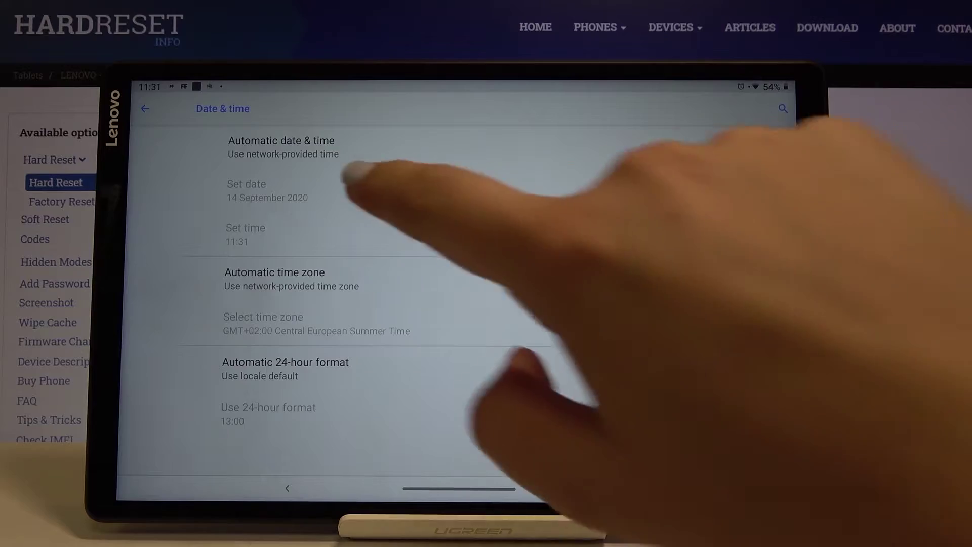
Turn off automatic date & time and set the date to 12 September 2020.
click(281, 147)
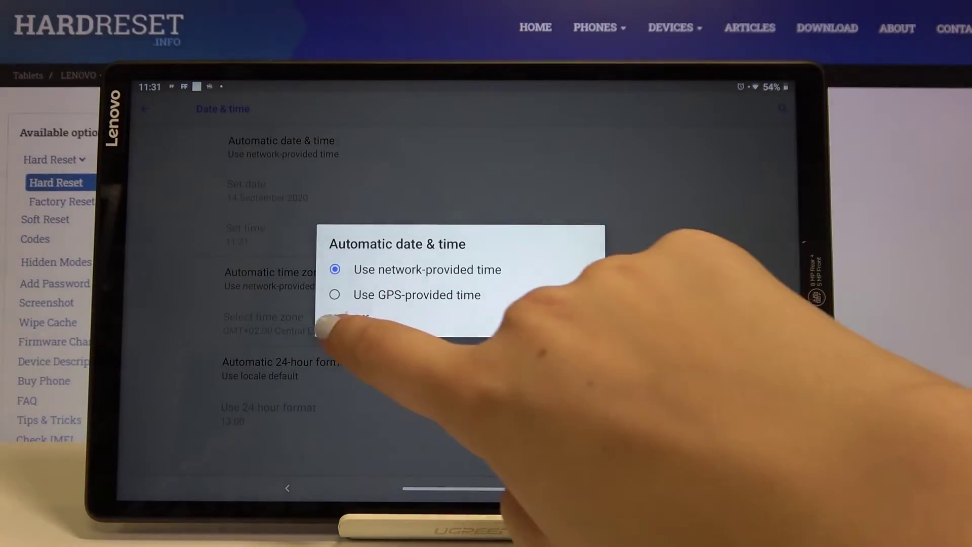
click(349, 320)
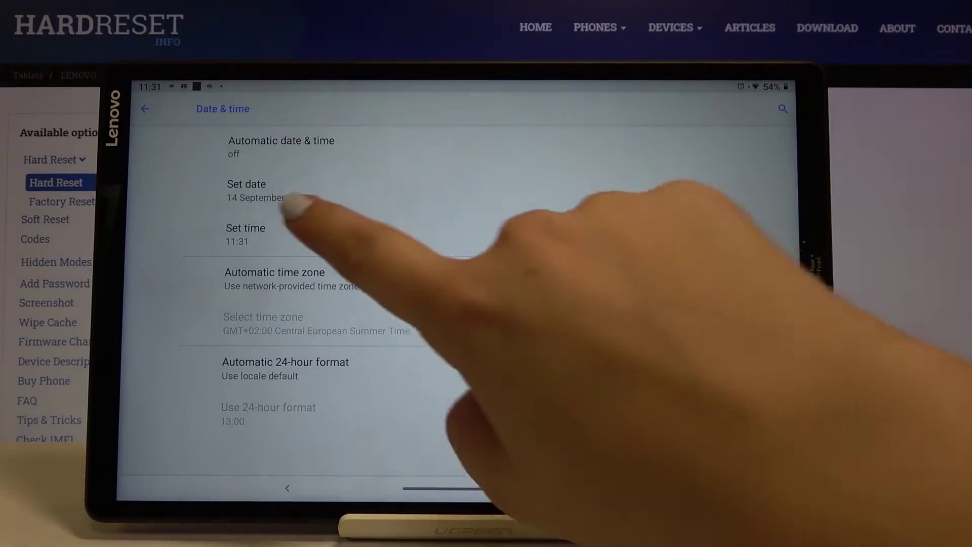
click(266, 191)
click(505, 272)
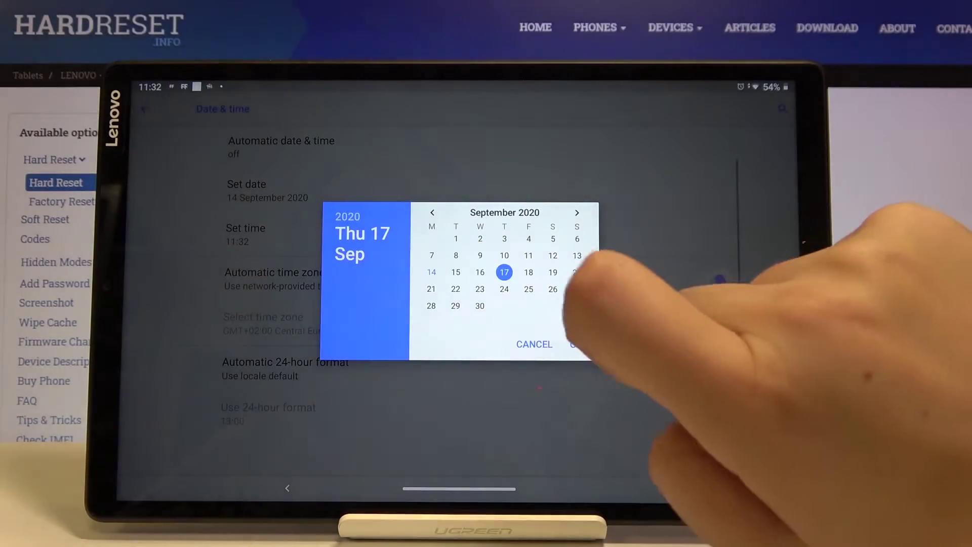
click(553, 256)
click(579, 344)
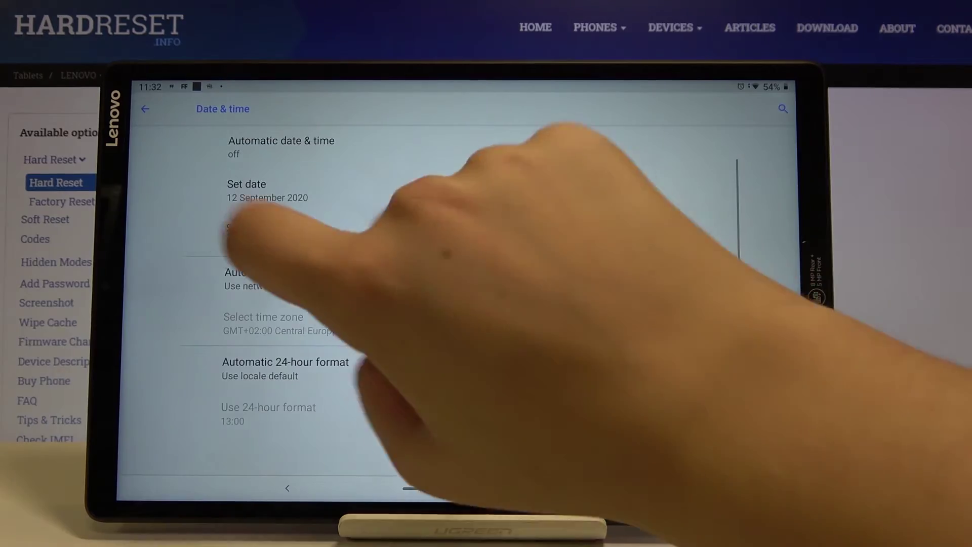
Set the time manually to 07:58.
click(246, 234)
click(480, 309)
click(494, 221)
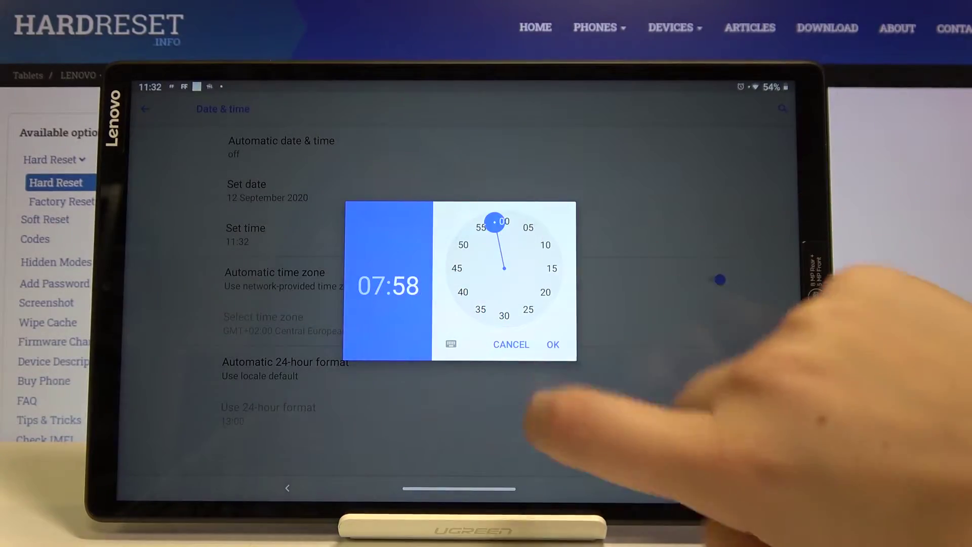
click(554, 344)
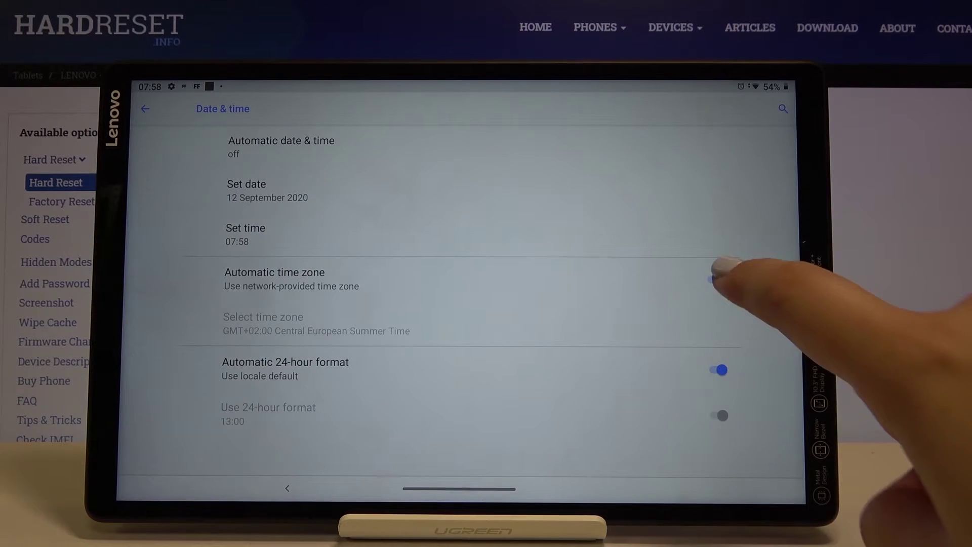
Turn off automatic time zone and choose region Belarus (GMT+03:00 Moscow Standard Time).
click(716, 279)
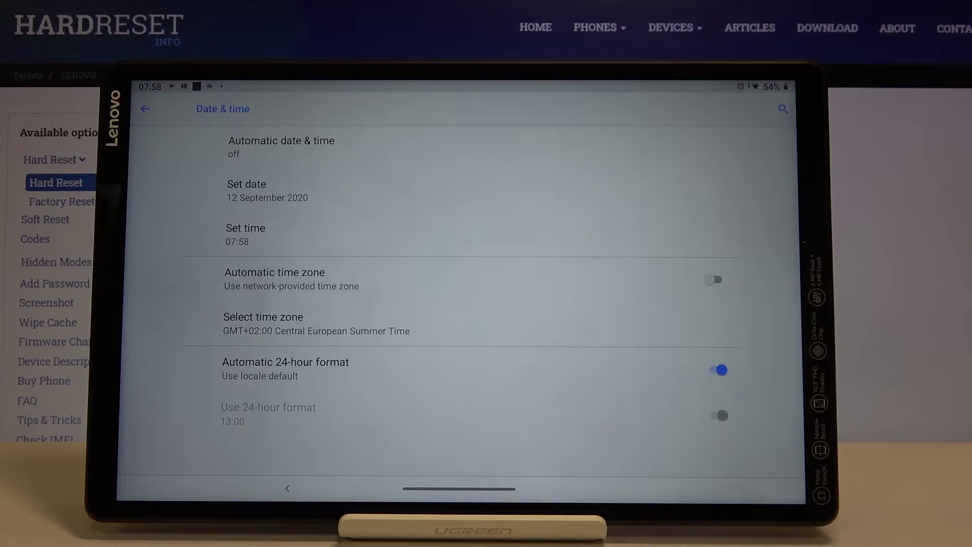
click(316, 324)
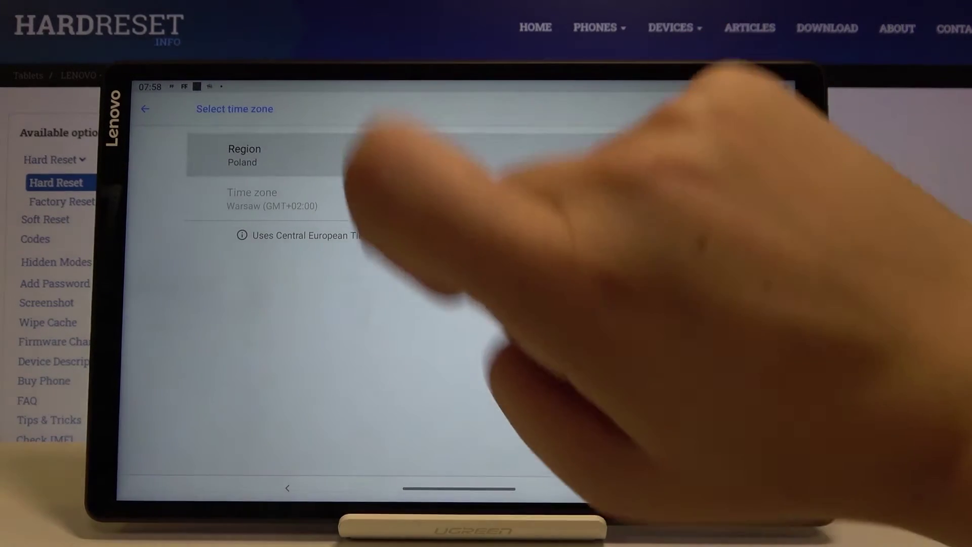
click(251, 152)
scroll(342, 342, down, 3)
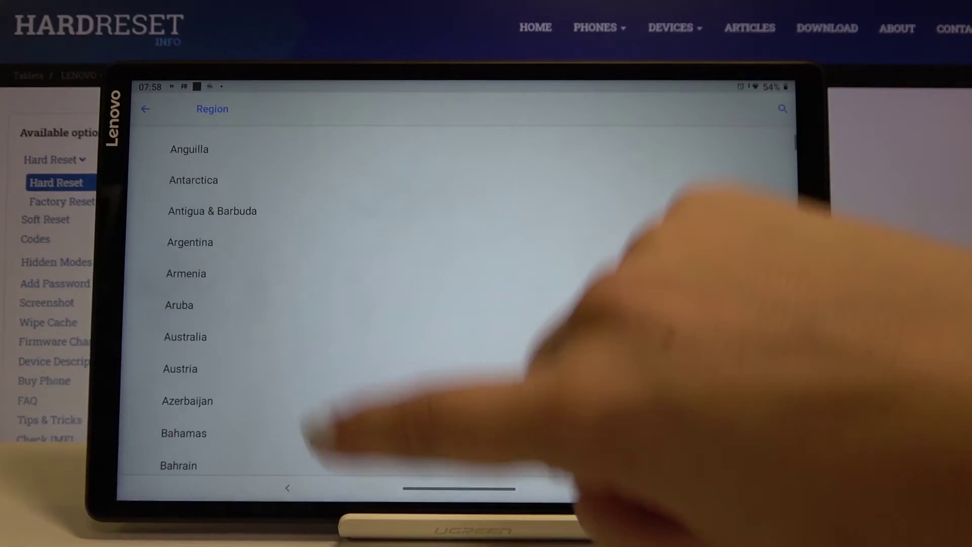
scroll(342, 305, down, 3)
click(180, 406)
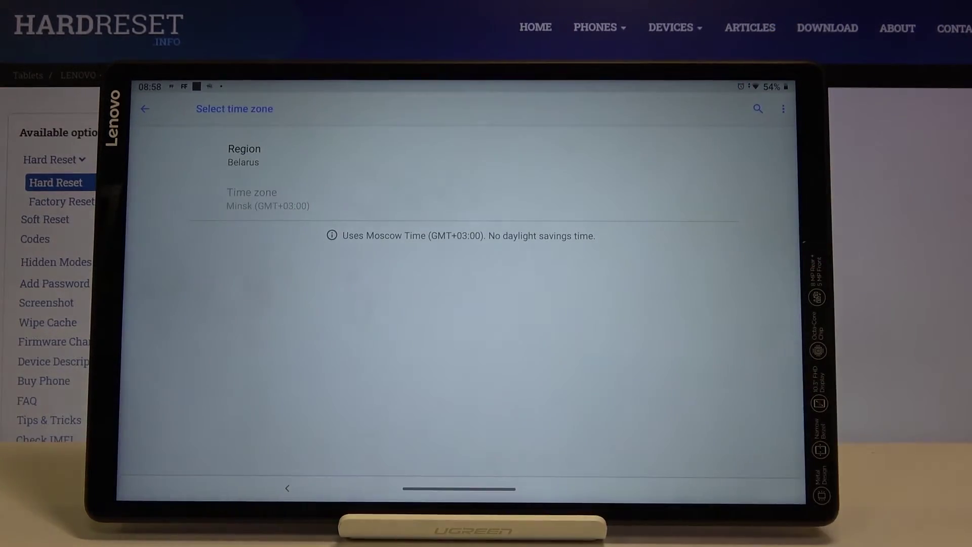
click(286, 487)
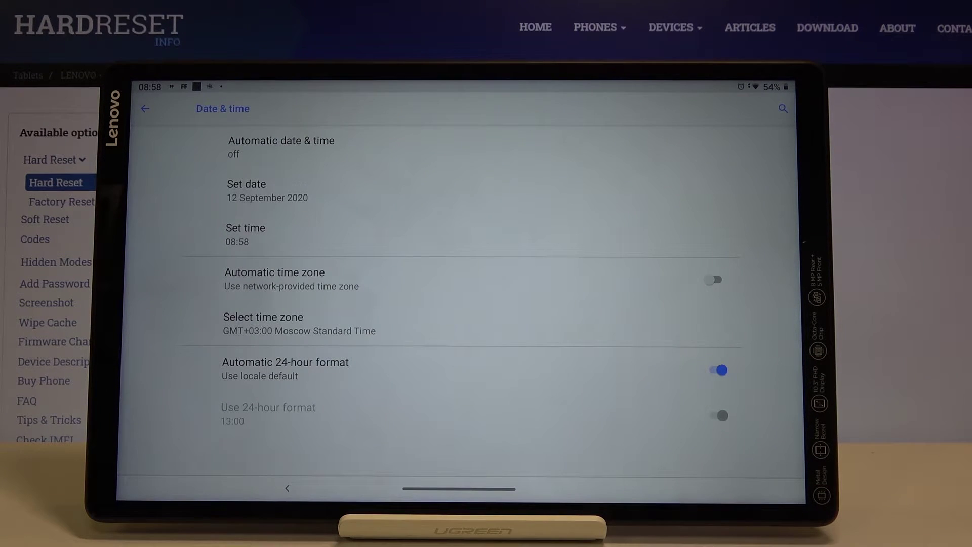
Turn off automatic 24-hour format and Use 24-hour format, showing 8:58 am.
click(719, 370)
click(719, 416)
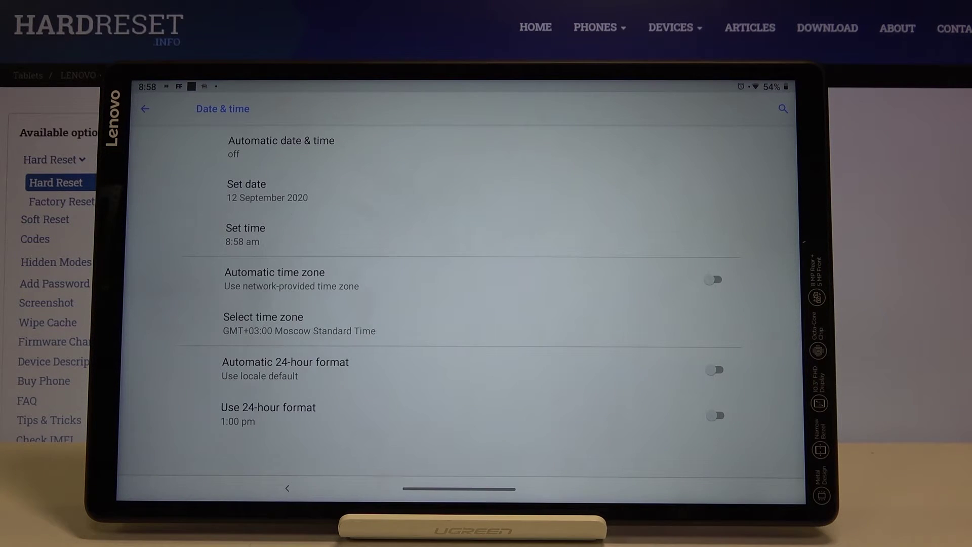
Re-enable 24-hour format, automatic time zone, and network-provided date & time.
click(717, 416)
click(715, 370)
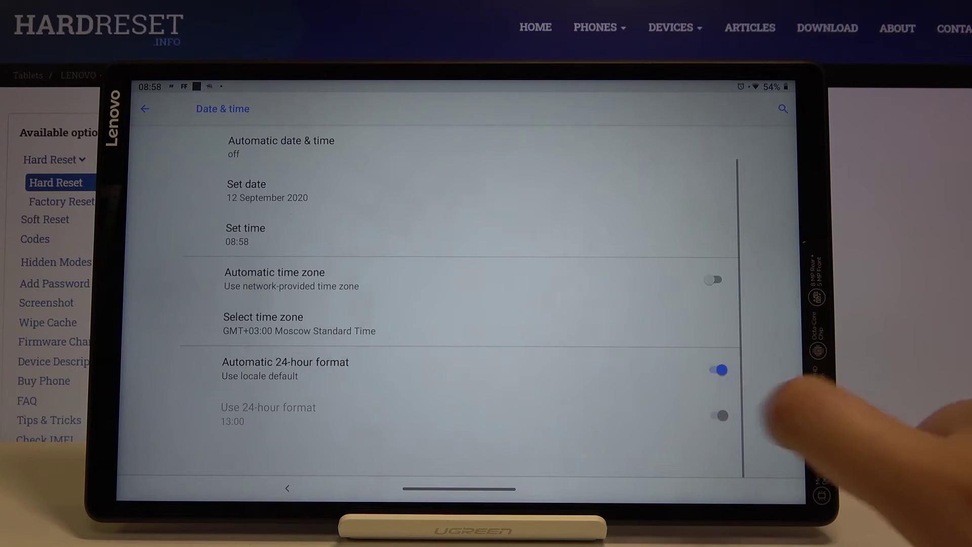
click(714, 280)
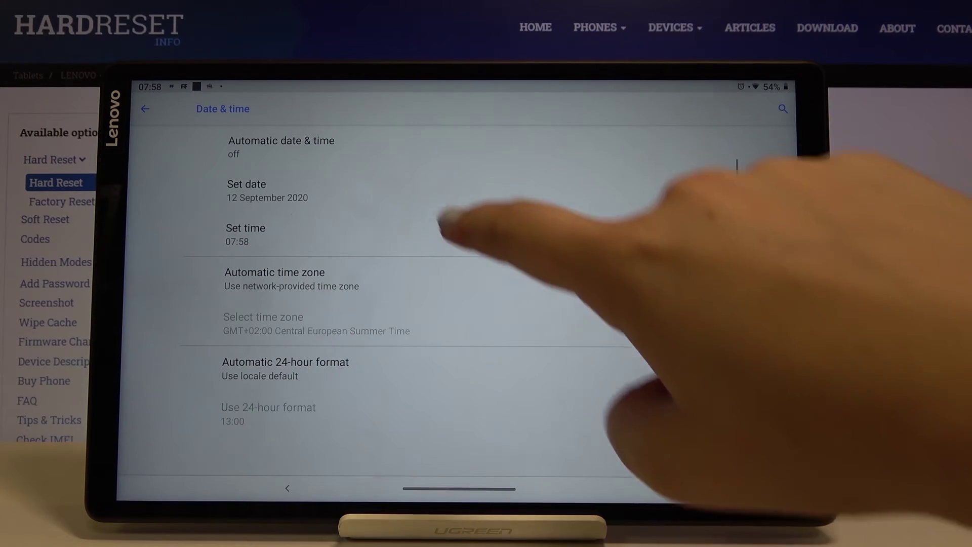
click(282, 147)
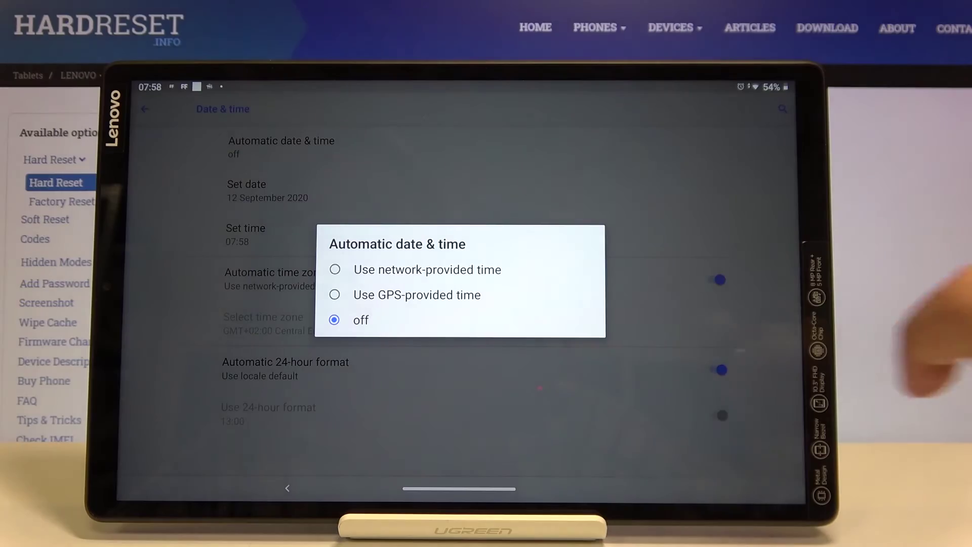
click(395, 269)
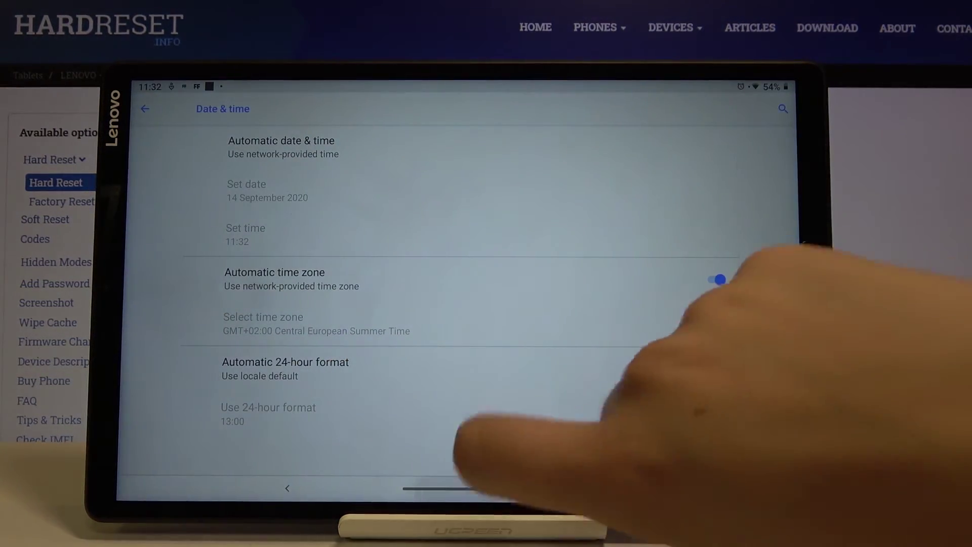
Swipe up to return to the home screen showing the 11:33 clock.
drag(460, 488, 464, 320)
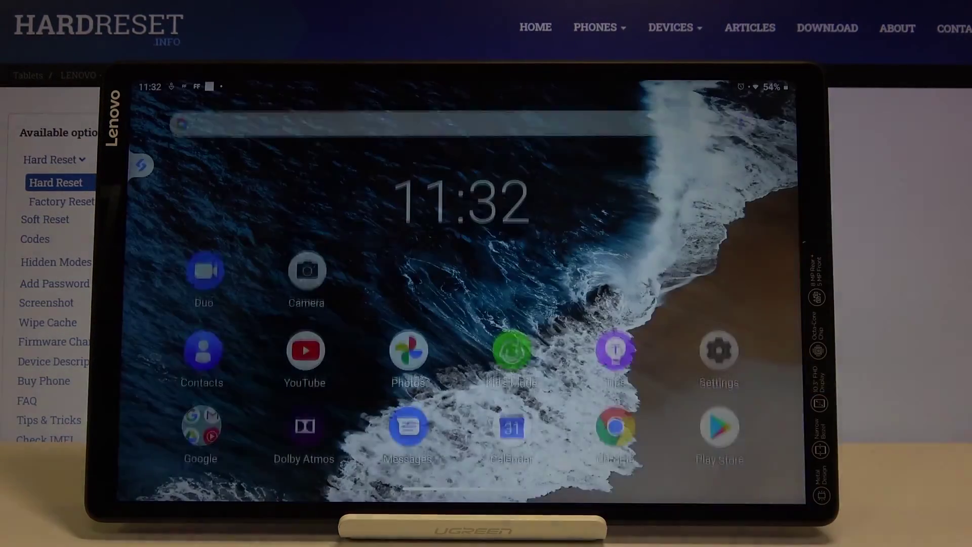